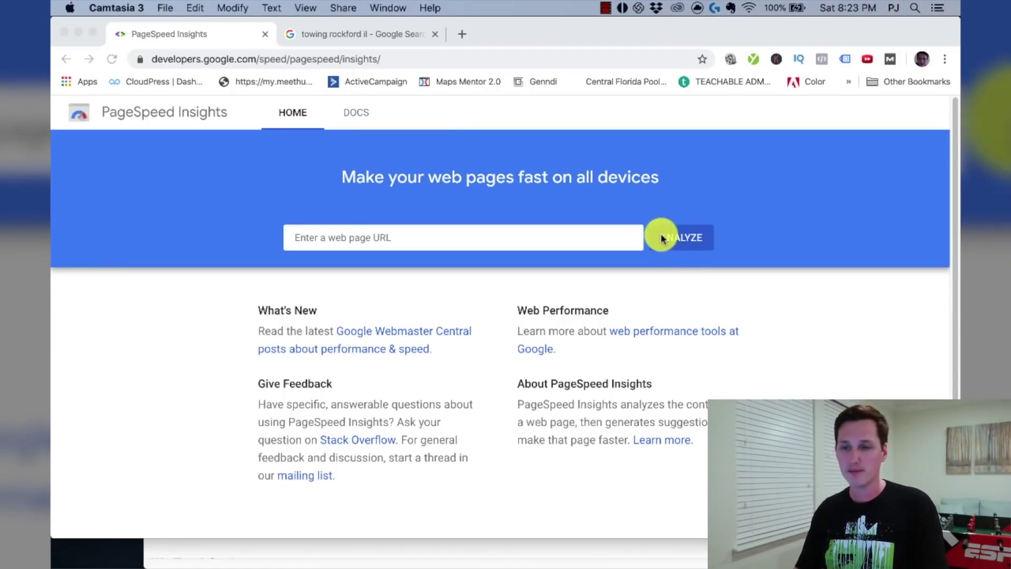
Step: Go to page 2 of the Google results for 'towing rockford il'
{"action": "left_click", "coordinate": [400, 34]}
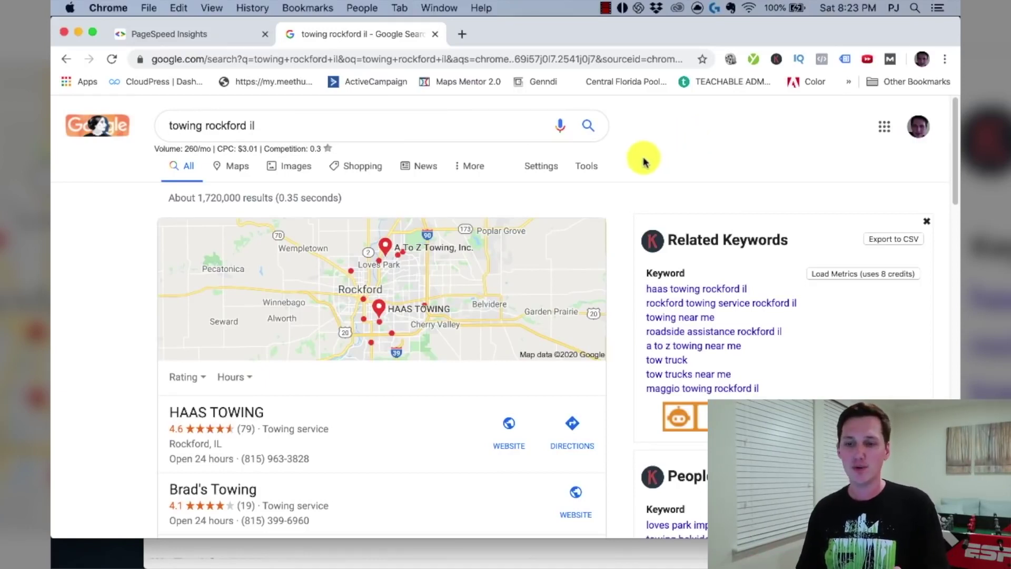
{"action": "scroll", "coordinate": [622, 177], "scroll_direction": "down", "scroll_amount": 3}
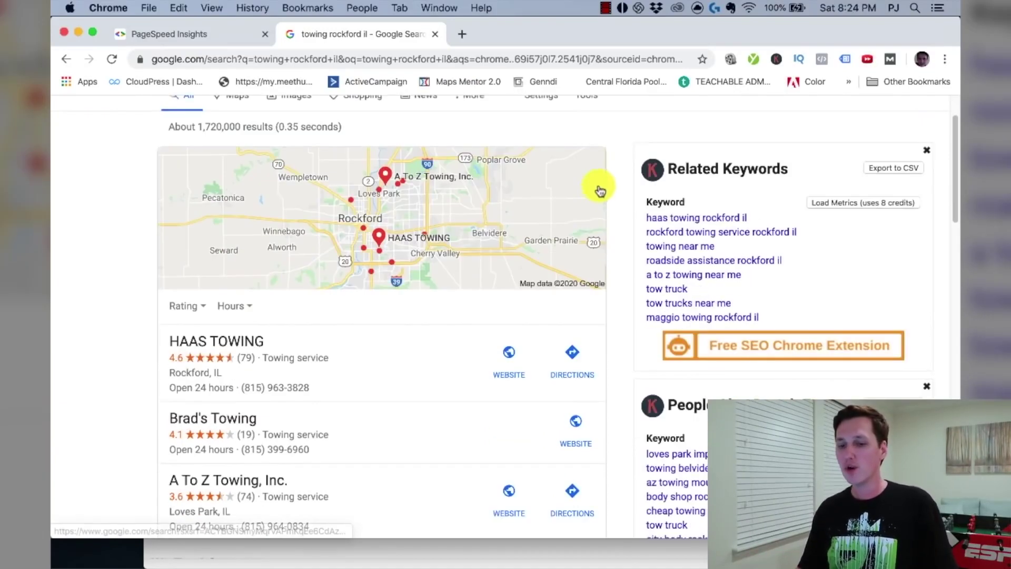
{"action": "scroll", "coordinate": [601, 191], "scroll_direction": "down", "scroll_amount": 10}
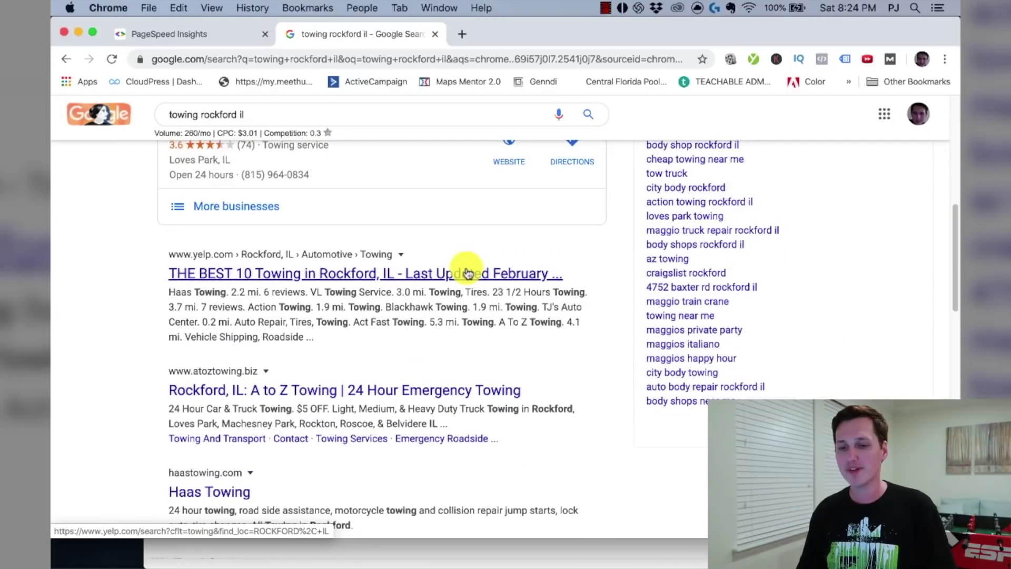
{"action": "scroll", "coordinate": [467, 272], "scroll_direction": "down", "scroll_amount": 8}
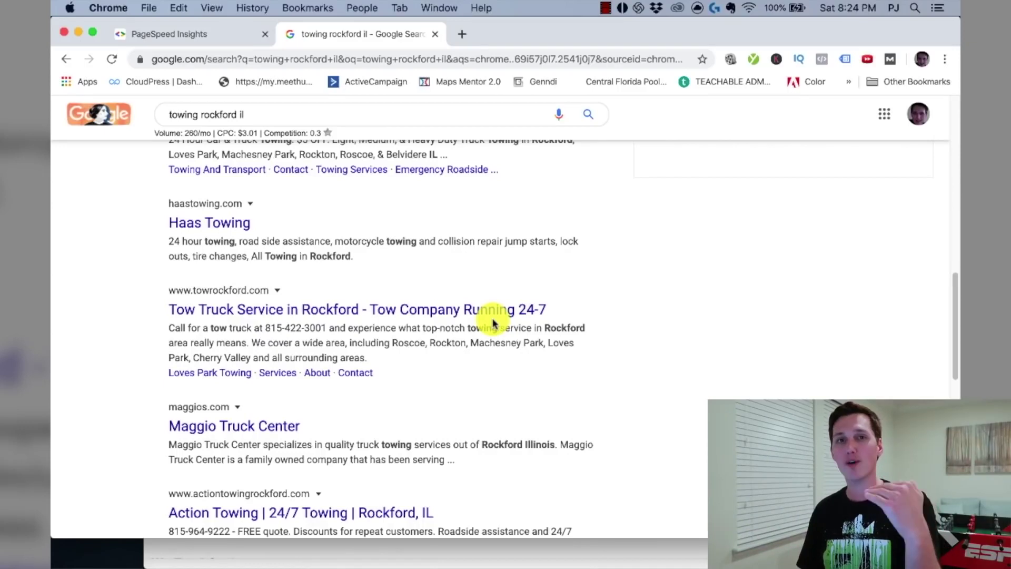
{"action": "scroll", "coordinate": [494, 323], "scroll_direction": "down", "scroll_amount": 12}
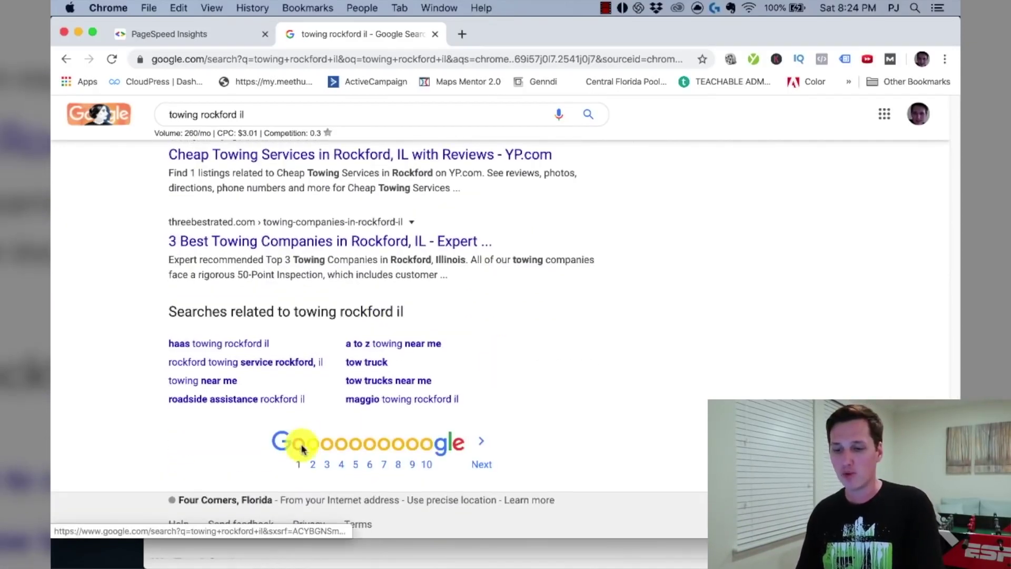
{"action": "left_click", "coordinate": [313, 450]}
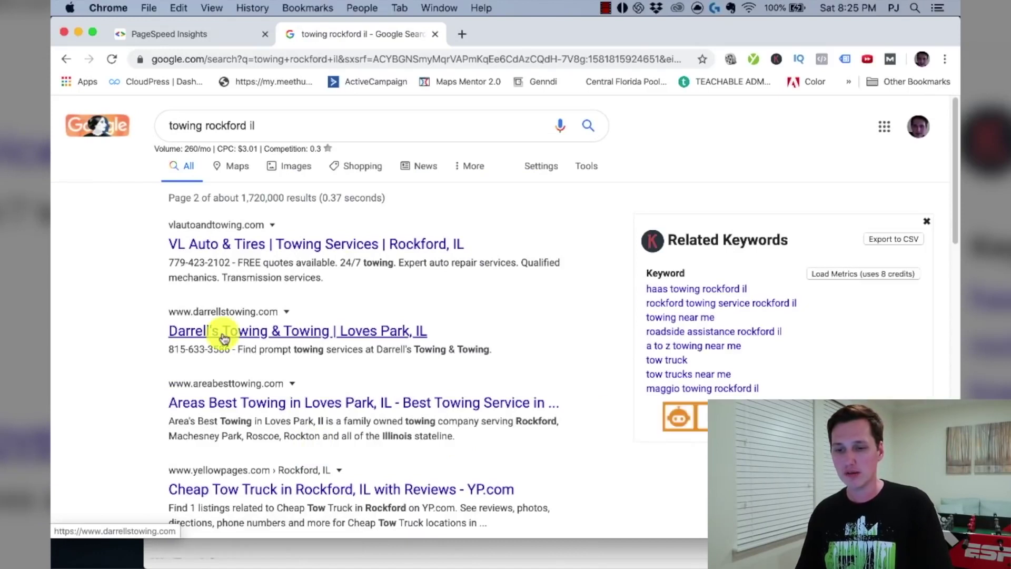
Step: Open the Darrell's Towing website from the search results and look it over
{"action": "left_click", "coordinate": [309, 337]}
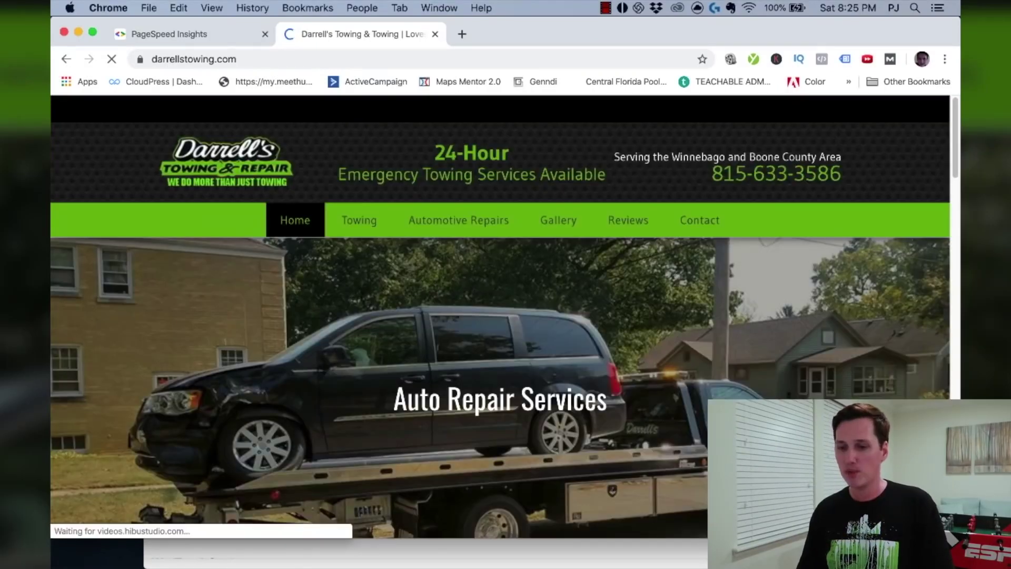
{"action": "scroll", "coordinate": [723, 349], "scroll_direction": "down", "scroll_amount": 5}
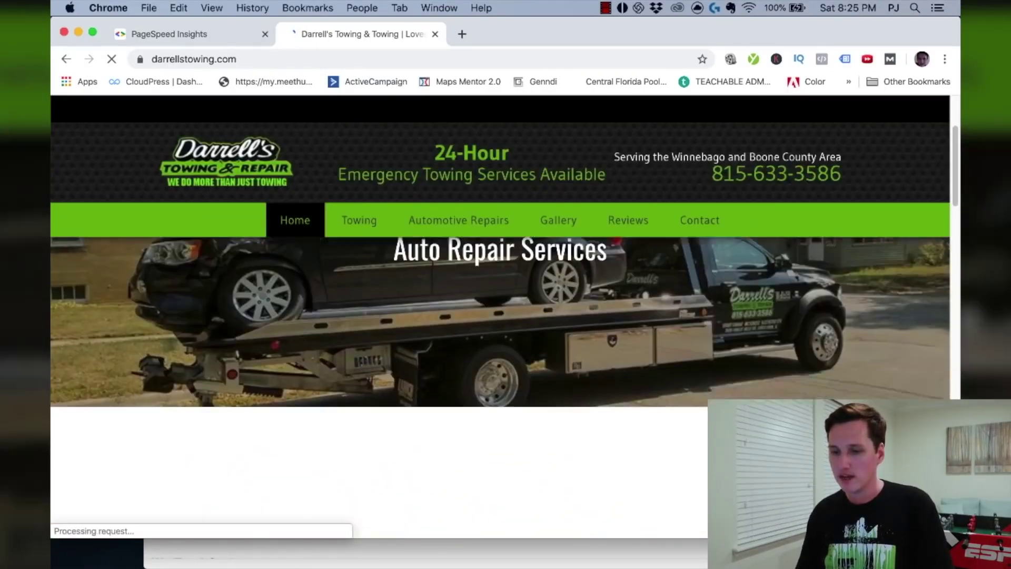
{"action": "scroll", "coordinate": [723, 348], "scroll_direction": "down", "scroll_amount": 4}
{"action": "scroll", "coordinate": [713, 357], "scroll_direction": "down", "scroll_amount": 4}
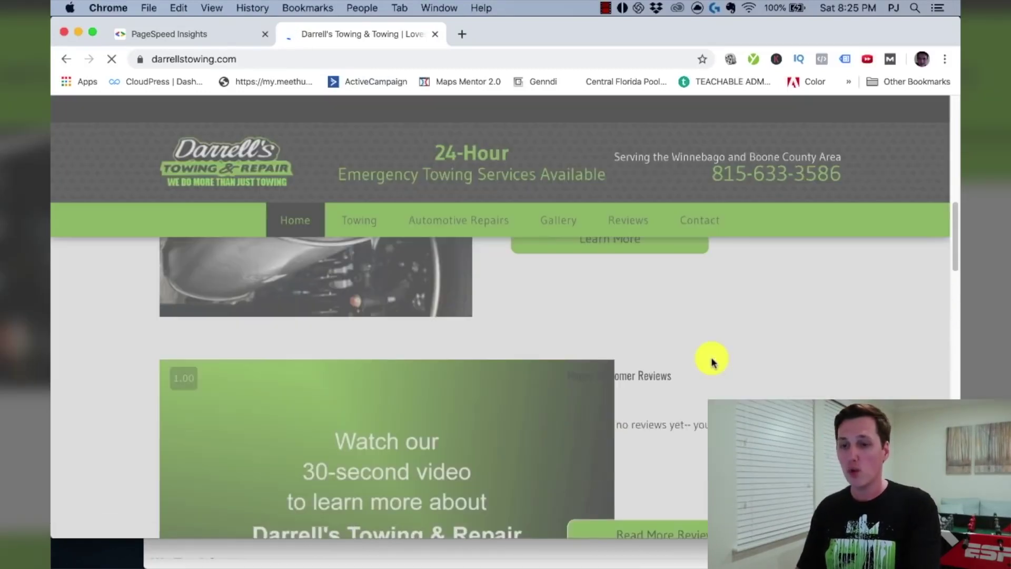
Step: Copy the darrellstowing.com address and return to the PageSpeed Insights tab
{"action": "key", "text": "super+l"}
{"action": "key", "text": "super+c"}
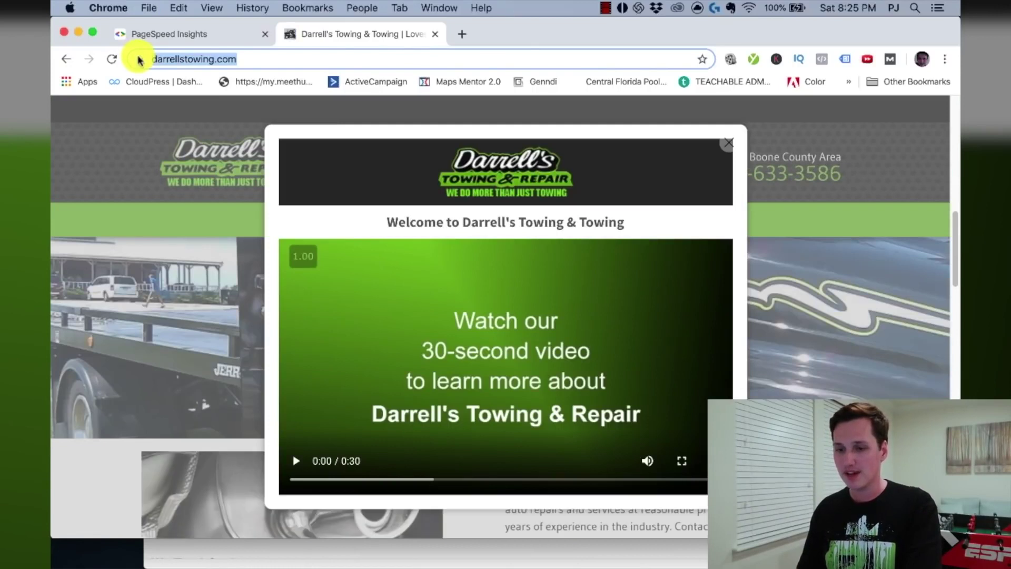
{"action": "key", "text": "Escape"}
{"action": "key", "text": "ctrl+shift+Tab"}
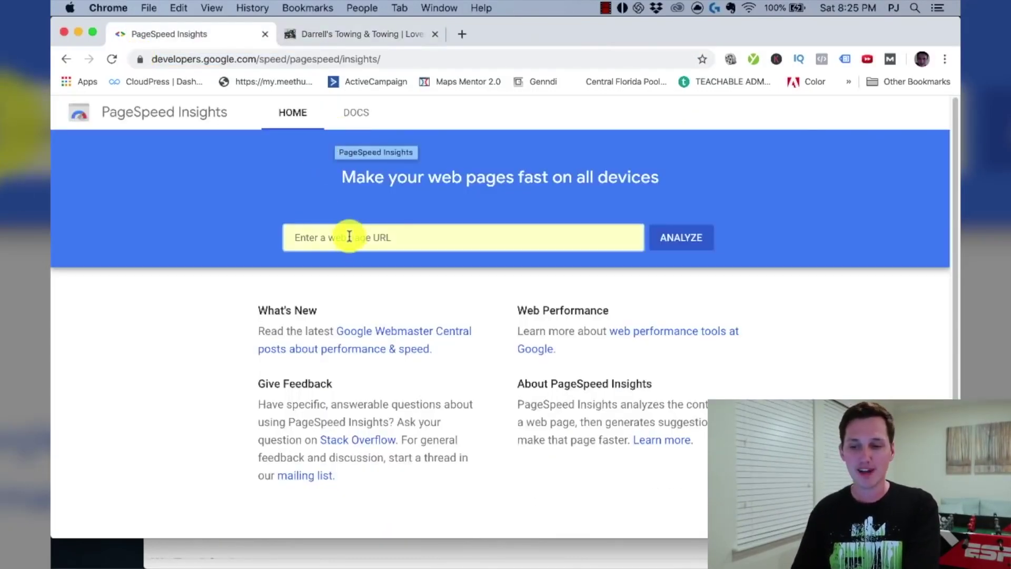
{"action": "left_click", "coordinate": [382, 236]}
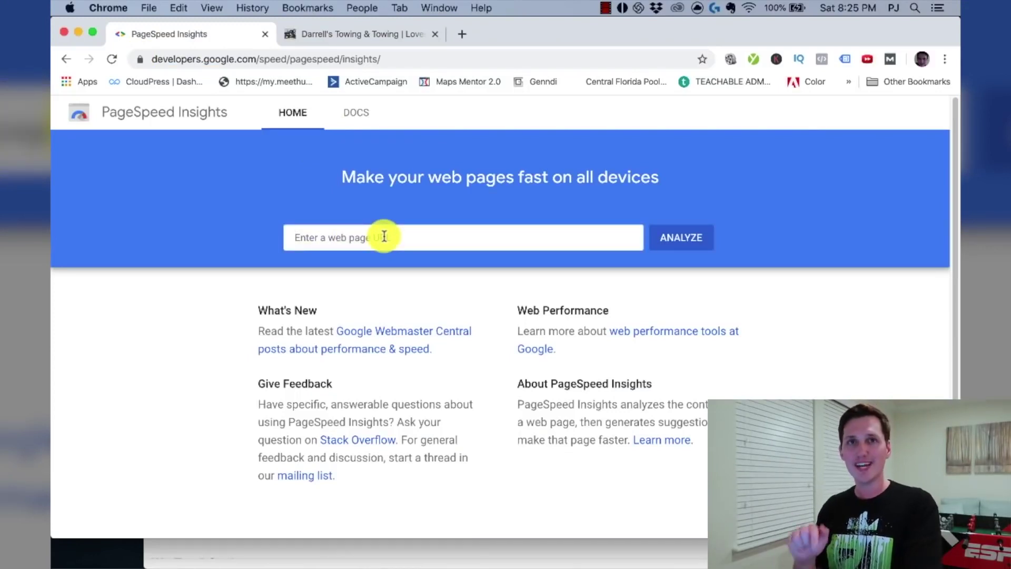
{"action": "key", "text": "super+v"}
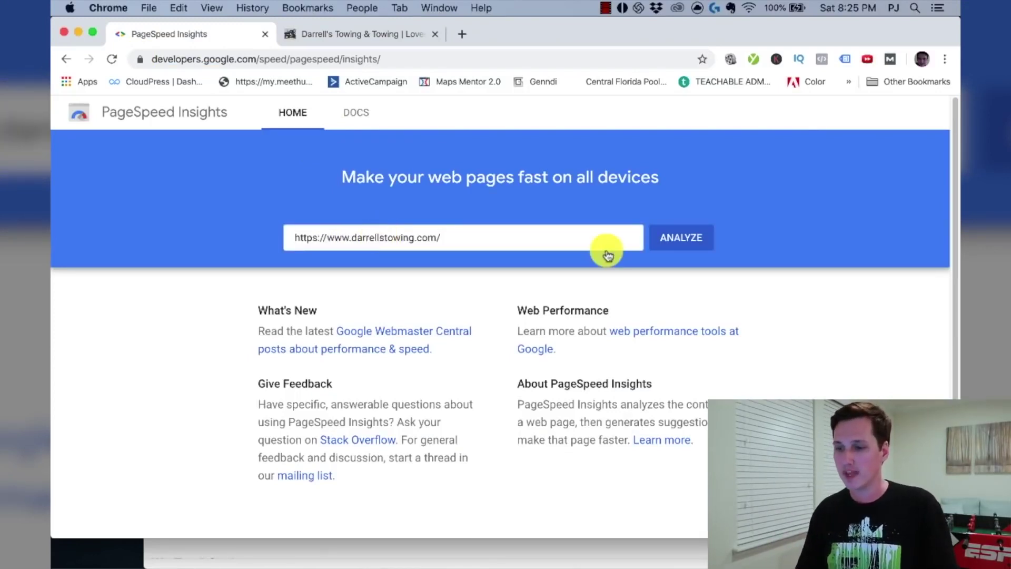
{"action": "left_click", "coordinate": [682, 239]}
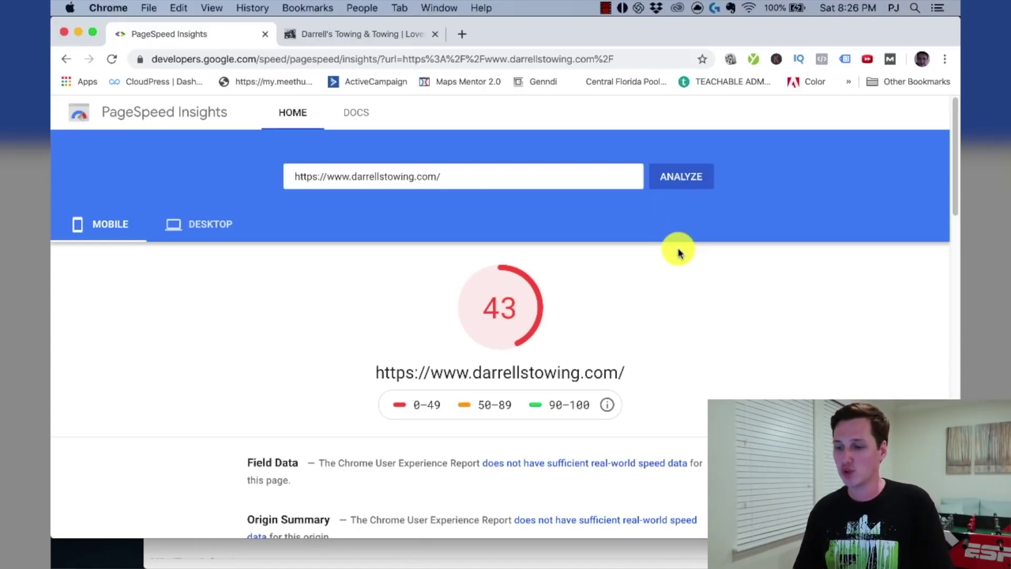
{"action": "scroll", "coordinate": [688, 274], "scroll_direction": "down", "scroll_amount": 6}
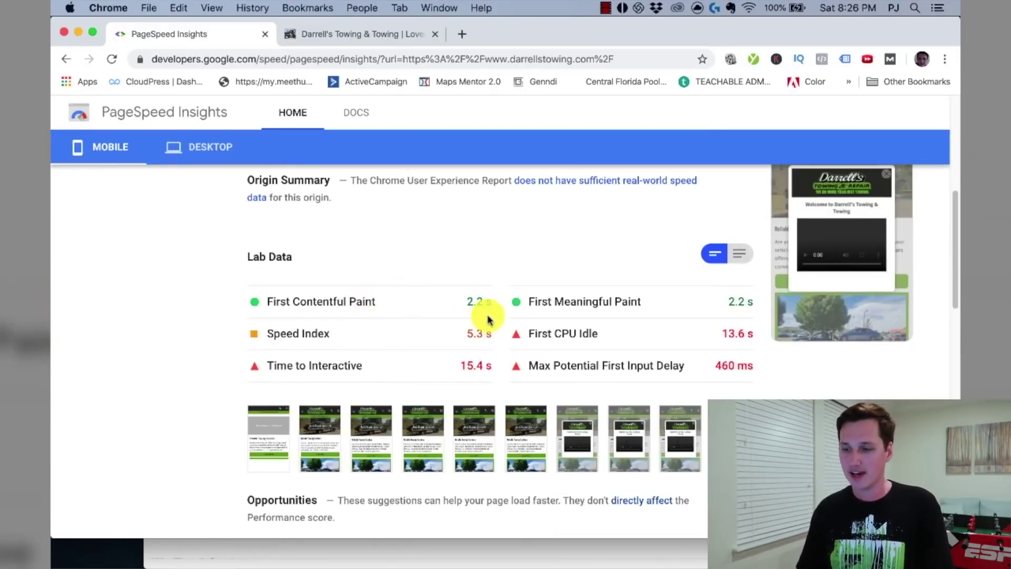
{"action": "scroll", "coordinate": [403, 316], "scroll_direction": "down", "scroll_amount": 1}
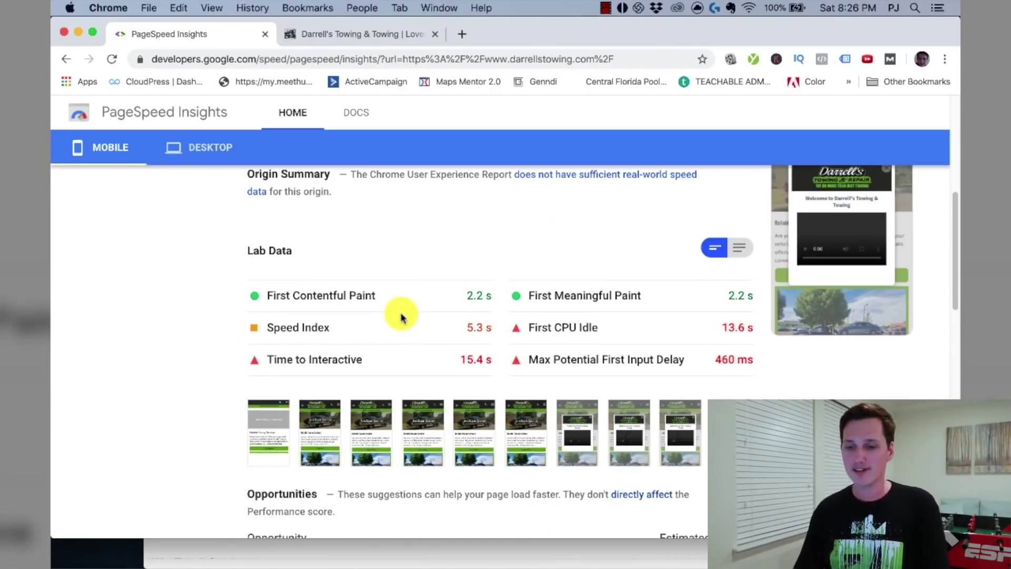
{"action": "scroll", "coordinate": [400, 316], "scroll_direction": "down", "scroll_amount": 3}
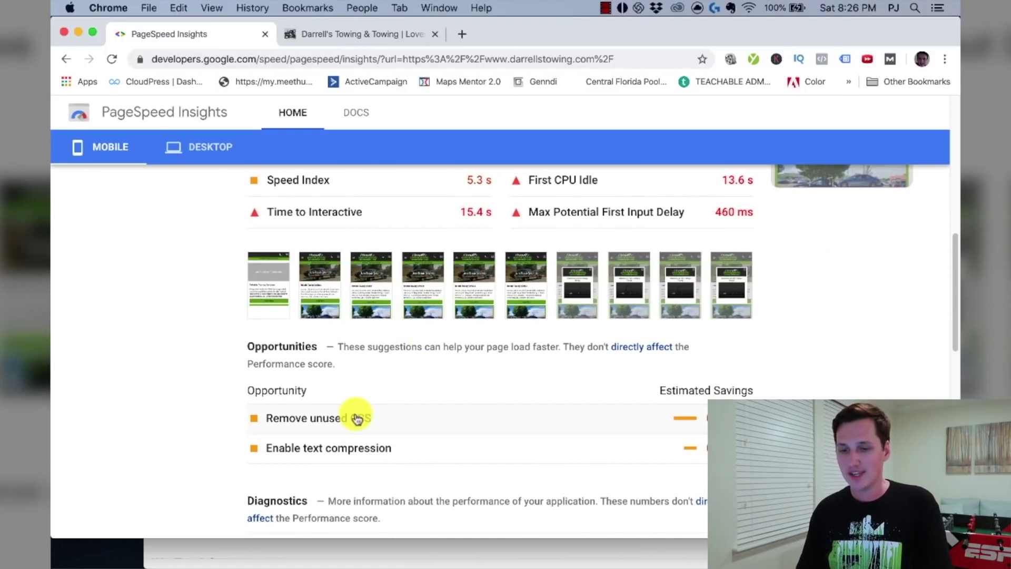
{"action": "scroll", "coordinate": [363, 426], "scroll_direction": "down", "scroll_amount": 1}
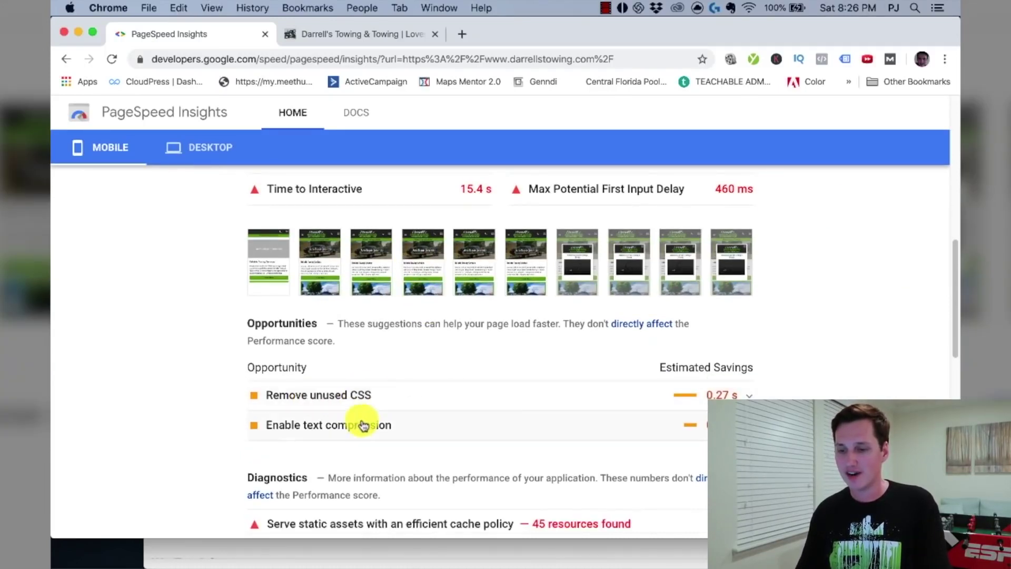
{"action": "scroll", "coordinate": [364, 425], "scroll_direction": "down", "scroll_amount": 5}
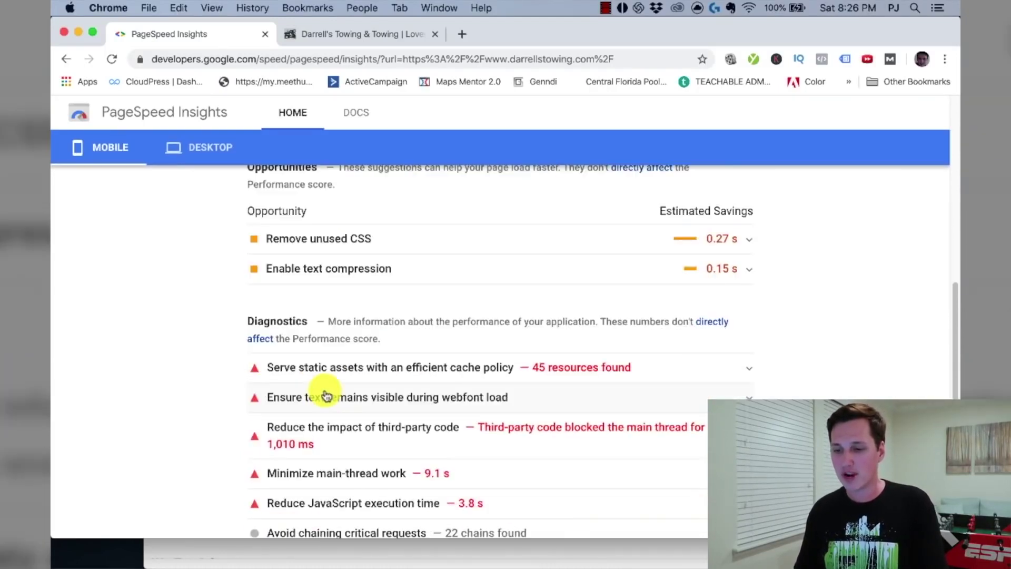
{"action": "scroll", "coordinate": [382, 495], "scroll_direction": "down", "scroll_amount": 1}
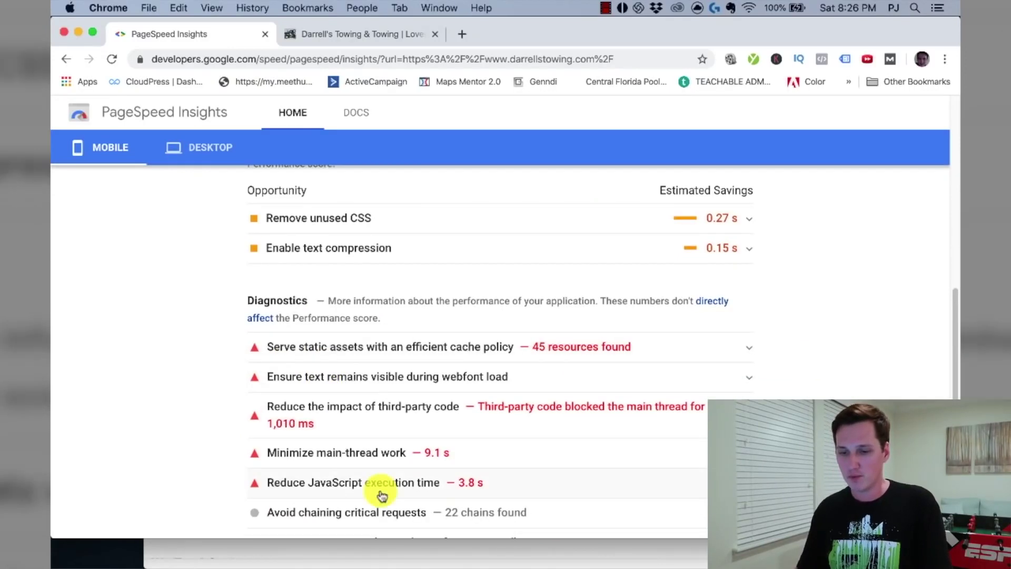
{"action": "scroll", "coordinate": [560, 343], "scroll_direction": "down", "scroll_amount": 5}
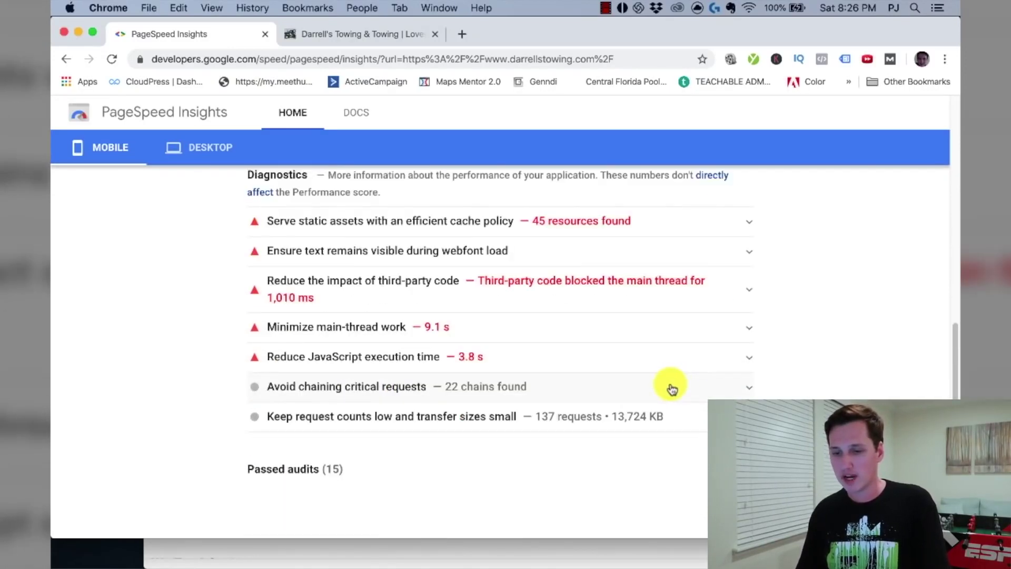
{"action": "scroll", "coordinate": [669, 386], "scroll_direction": "down", "scroll_amount": 6}
{"action": "scroll", "coordinate": [680, 378], "scroll_direction": "up", "scroll_amount": 8}
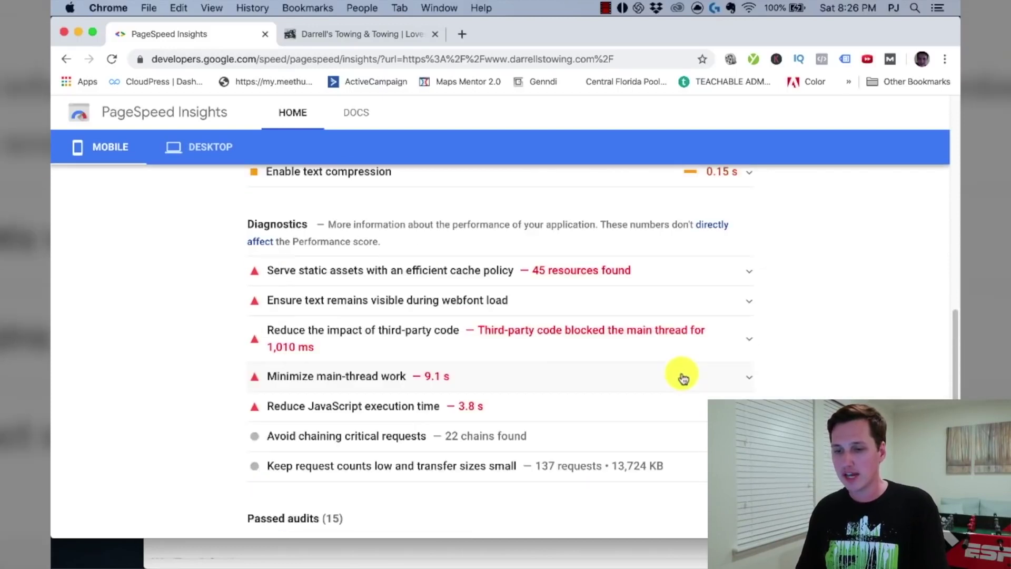
{"action": "scroll", "coordinate": [683, 378], "scroll_direction": "up", "scroll_amount": 20}
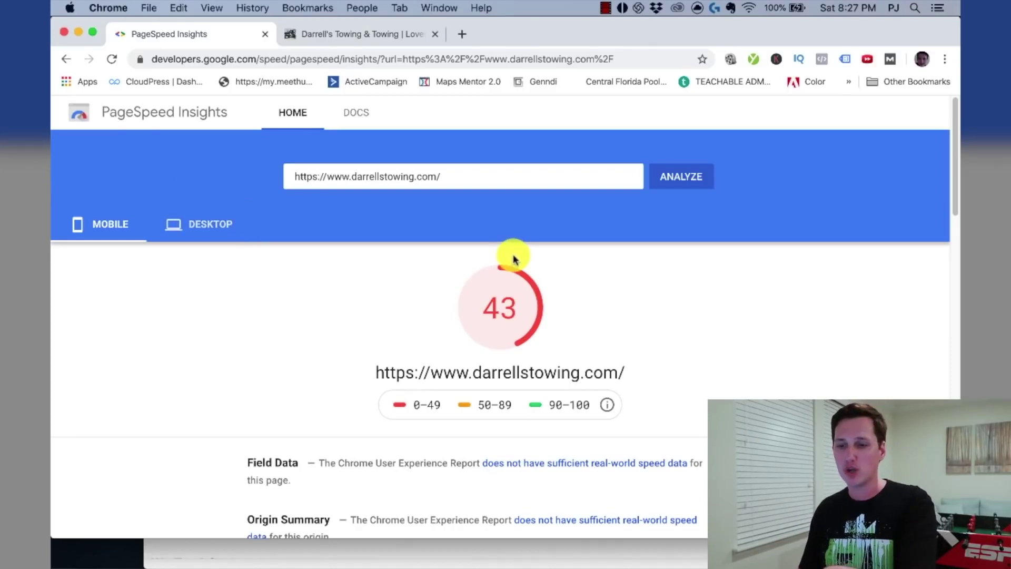
Step: Set all the email draft's text to 24 pt
{"action": "left_click", "coordinate": [544, 552]}
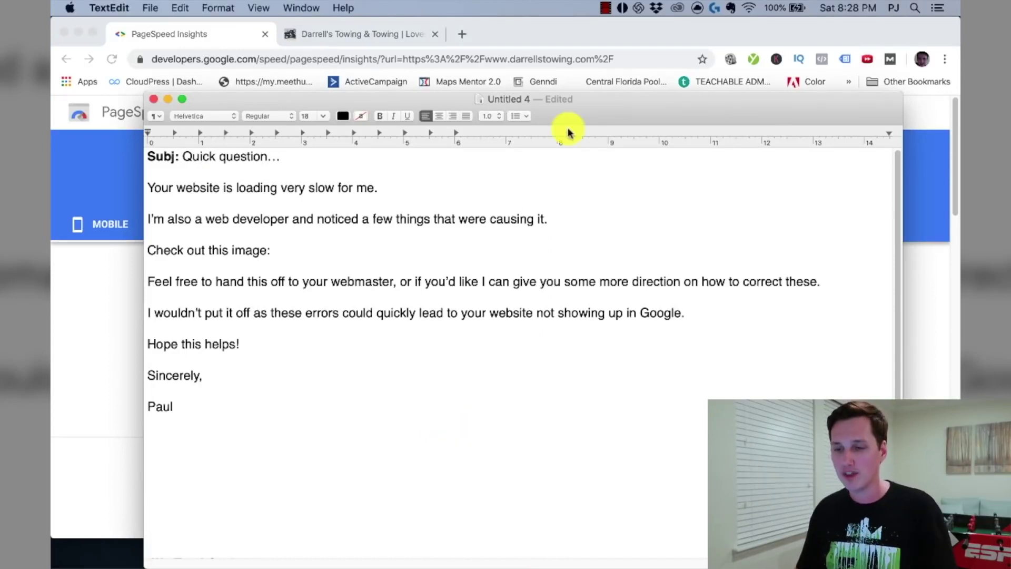
{"action": "left_click", "coordinate": [219, 415], "text": "shift"}
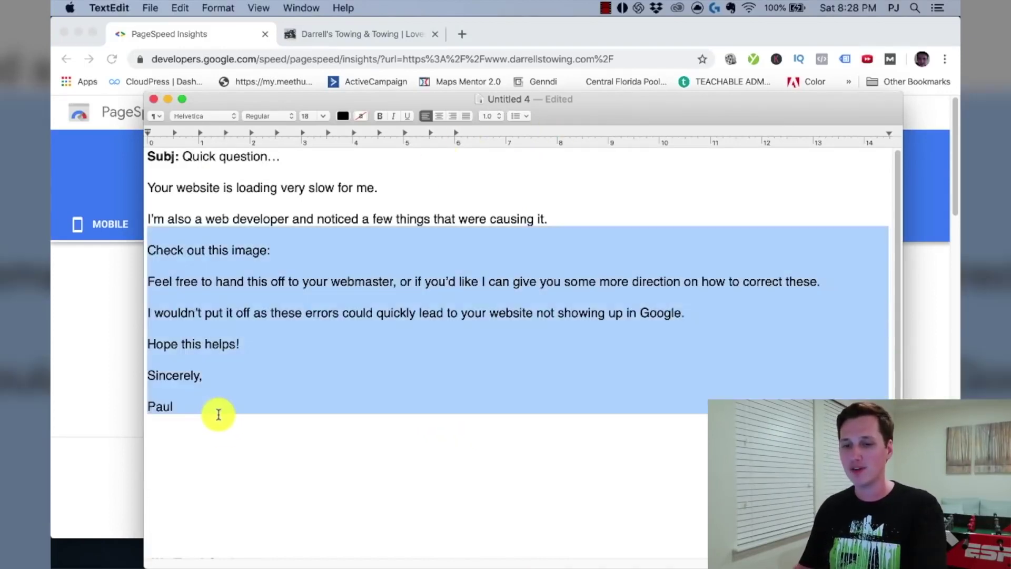
{"action": "key", "text": "super+a"}
{"action": "left_click", "coordinate": [323, 116]}
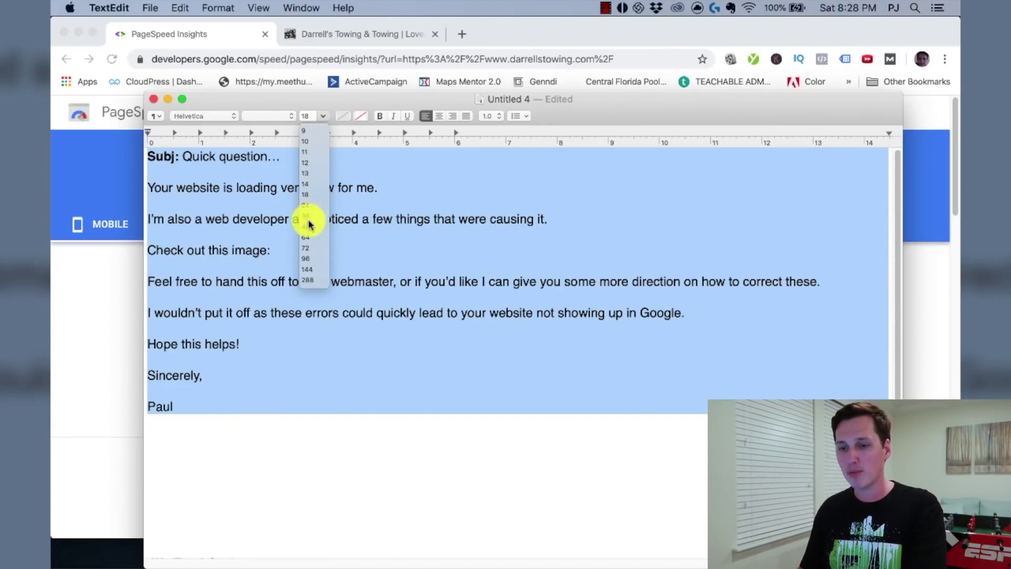
{"action": "left_click", "coordinate": [305, 204]}
{"action": "left_click", "coordinate": [477, 446]}
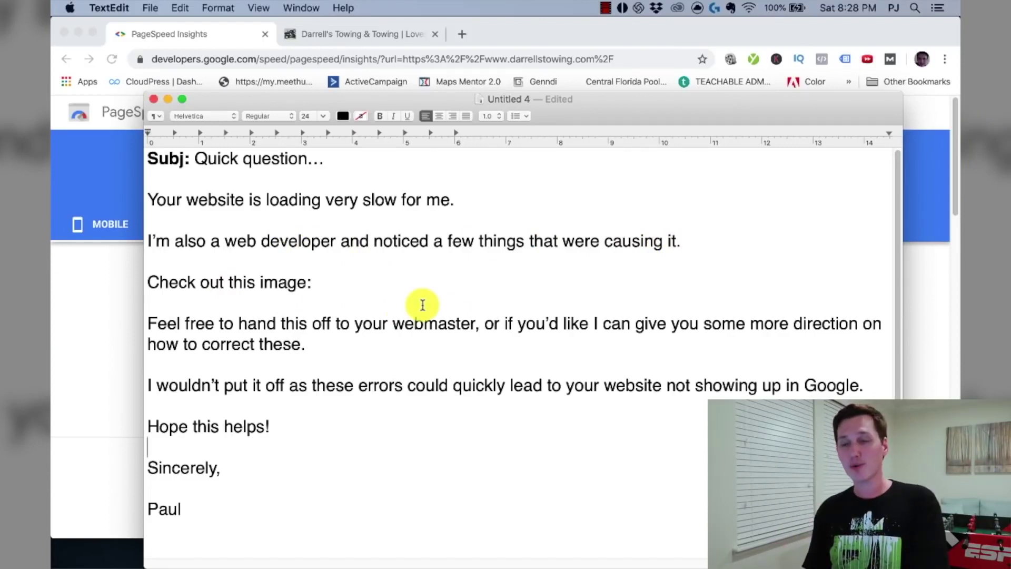
Step: Review the darrellstowing.com PageSpeed report, then return to the email draft
{"action": "left_click", "coordinate": [108, 287]}
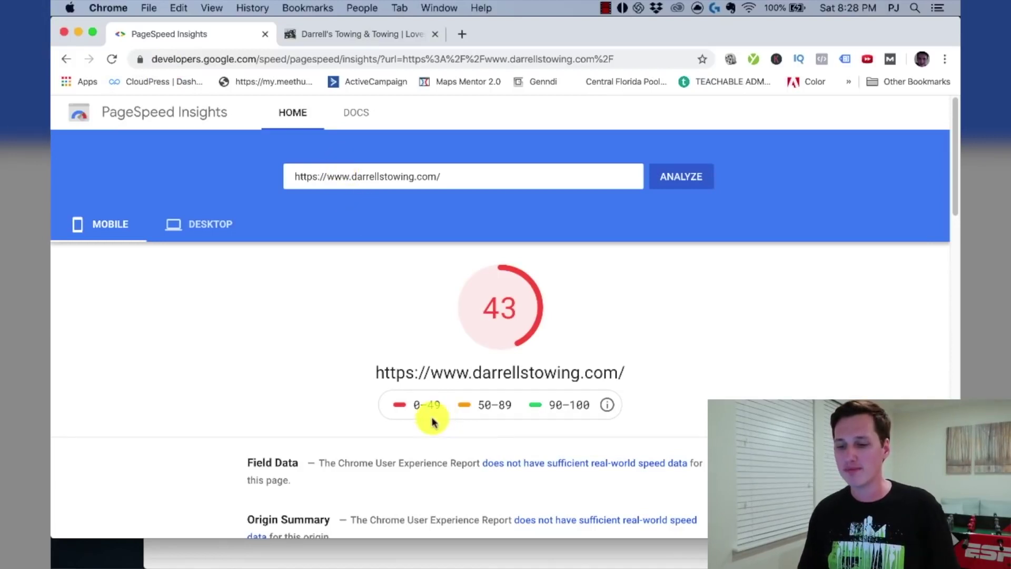
{"action": "left_click", "coordinate": [445, 548]}
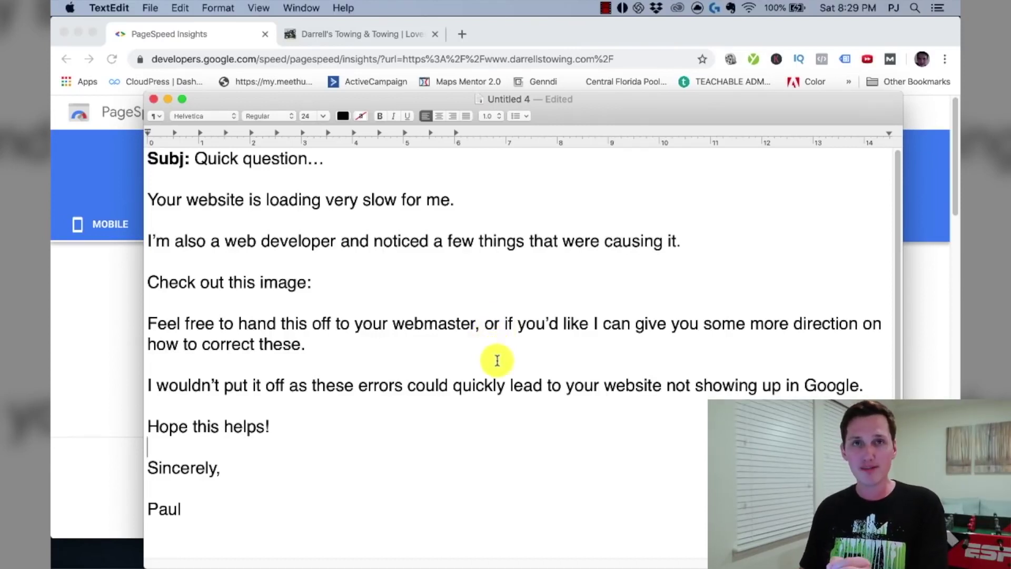
Step: Enlarge the W3 Total Cache, WP Smush and Autoptimize lines to 36 pt, then select W3 Total Cache
{"action": "scroll", "coordinate": [497, 361], "scroll_direction": "down", "scroll_amount": 5}
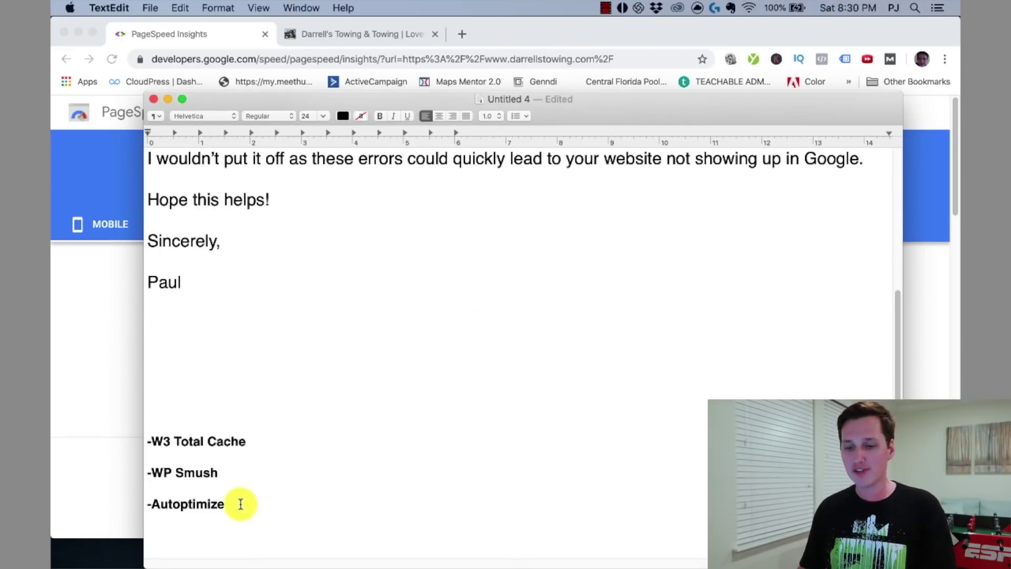
{"action": "left_click_drag", "start_coordinate": [240, 504], "coordinate": [149, 422]}
{"action": "left_click", "coordinate": [323, 116]}
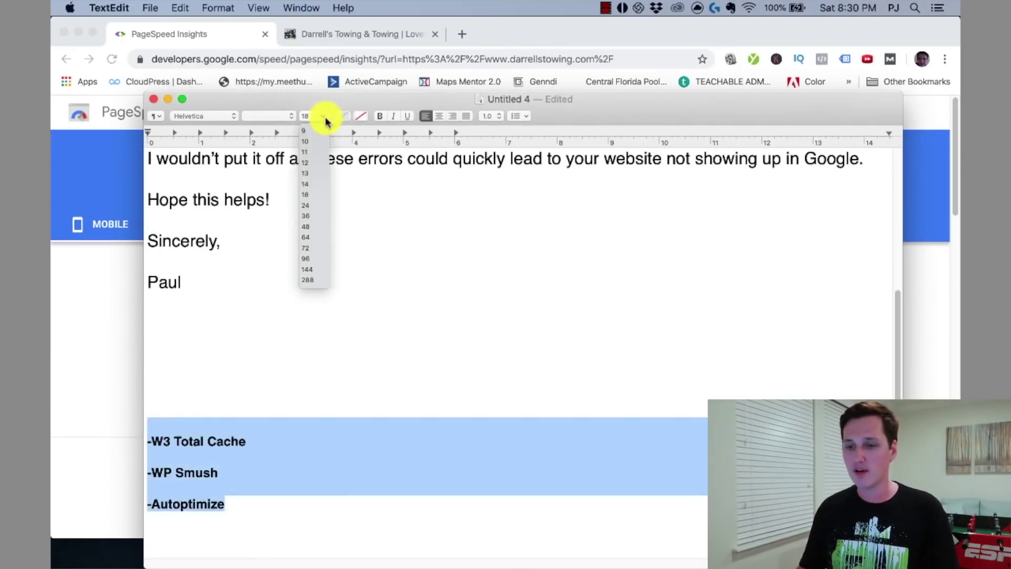
{"action": "left_click", "coordinate": [315, 217]}
{"action": "scroll", "coordinate": [532, 336], "scroll_direction": "down", "scroll_amount": 2}
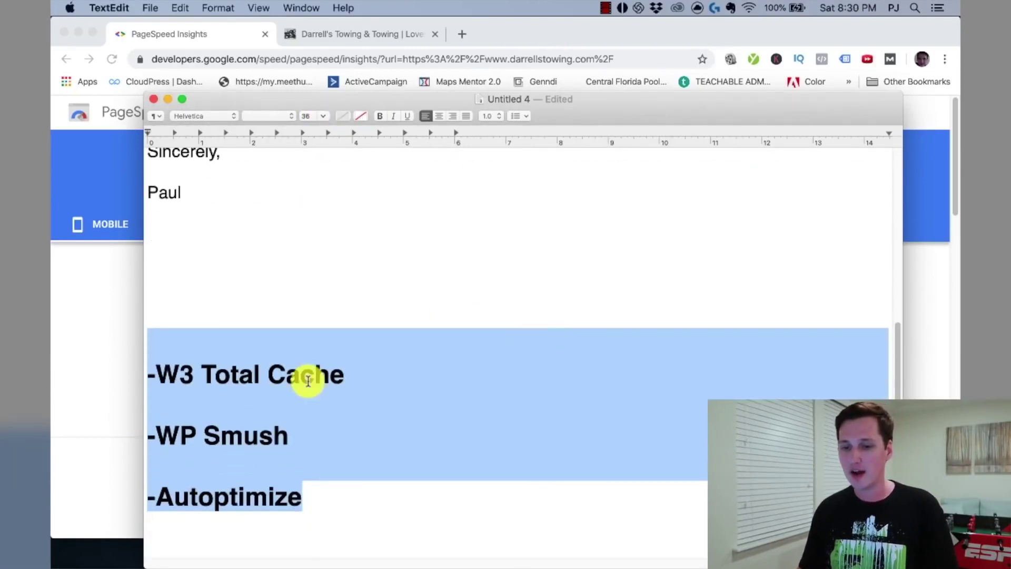
{"action": "left_click_drag", "start_coordinate": [343, 375], "coordinate": [155, 375]}
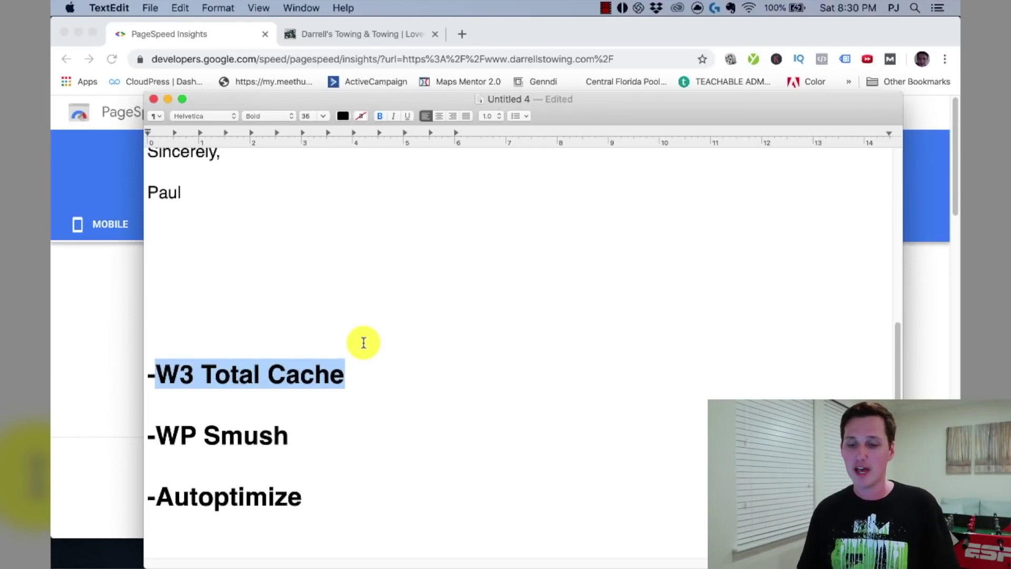
{"action": "triple_click", "coordinate": [322, 509]}
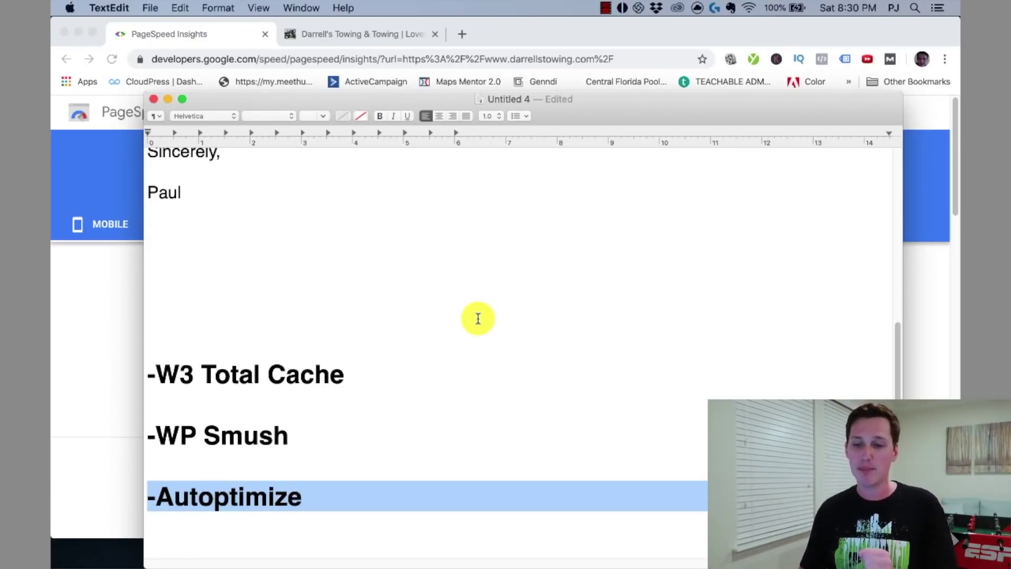
Step: Add Legiit.com, Fiverr.com, Page Speed Optimization and $300 on lines below -Autoptimize
{"action": "left_click", "coordinate": [450, 485]}
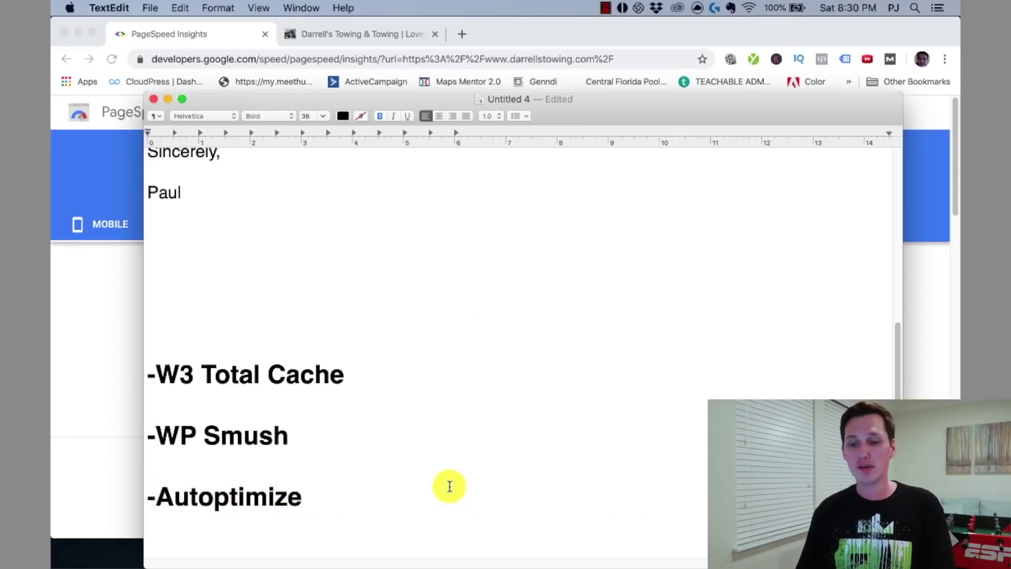
{"action": "key", "text": "Return"}
{"action": "key", "text": "Return"}
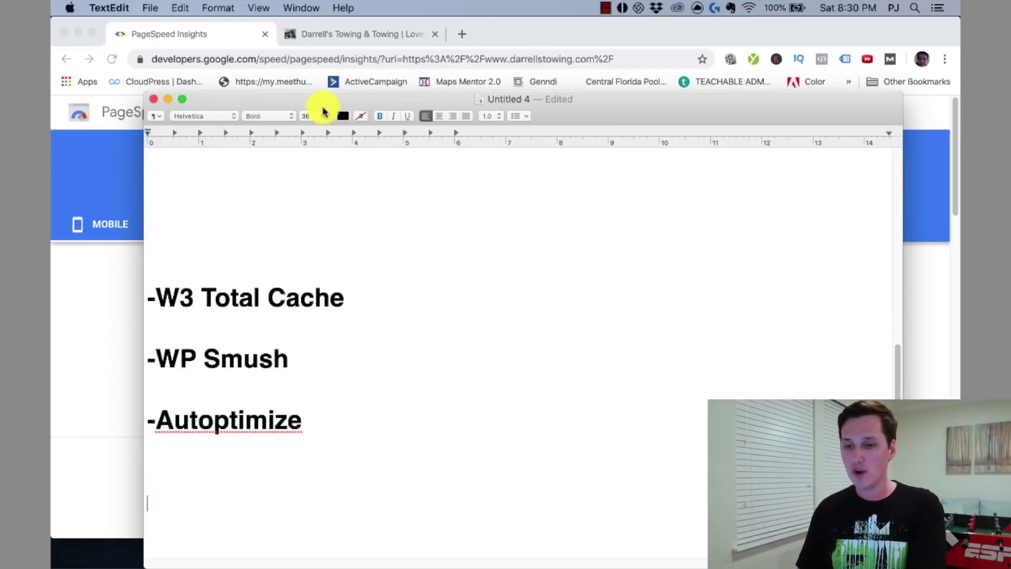
{"action": "type", "text": "Legiit.com"}
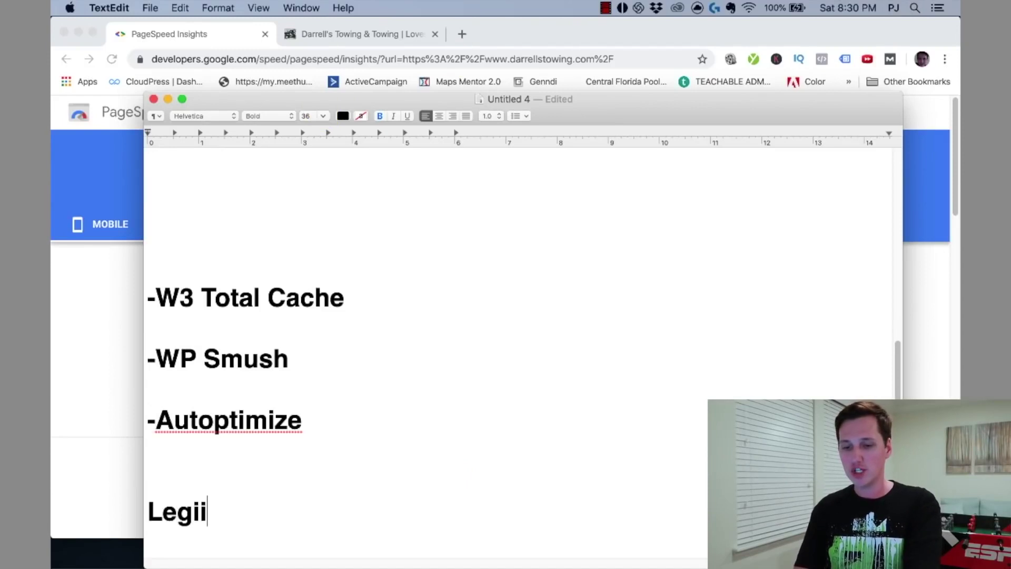
{"action": "key", "text": "Return"}
{"action": "type", "text": "Fiver"}
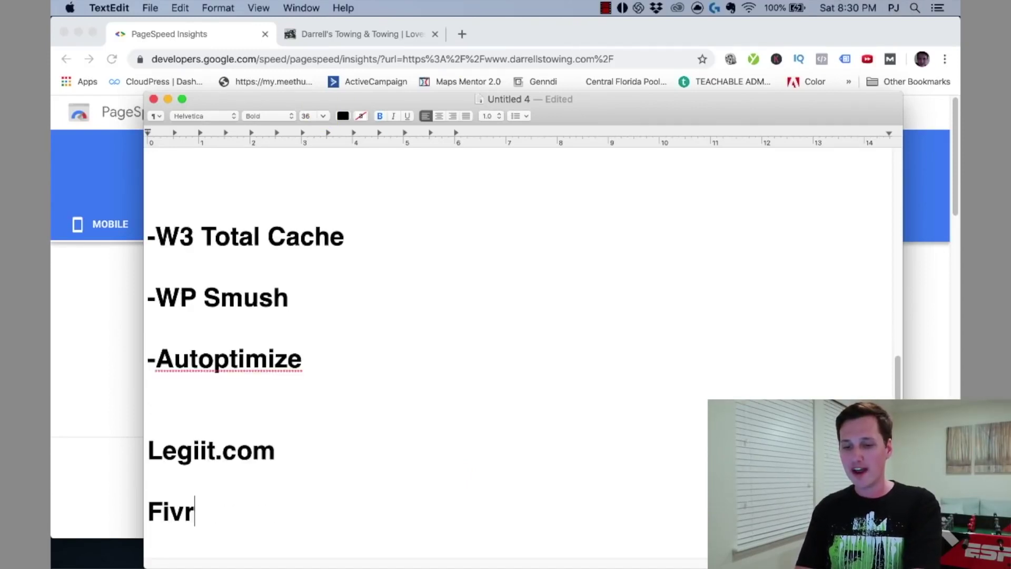
{"action": "key", "text": "BackSpace"}
{"action": "type", "text": "err.com"}
{"action": "key", "text": "Return"}
{"action": "key", "text": "Return"}
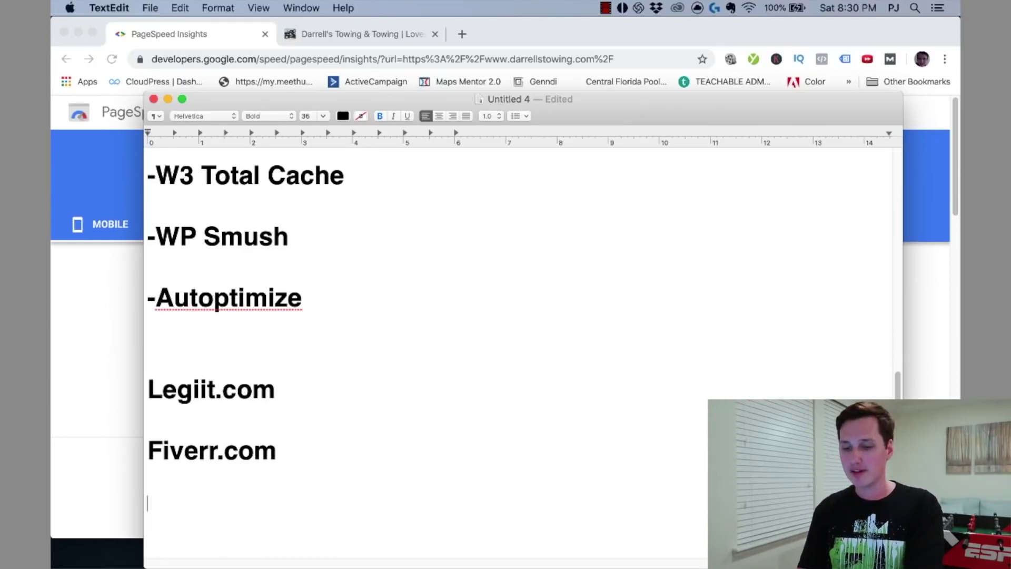
{"action": "type", "text": "Page Speed O"}
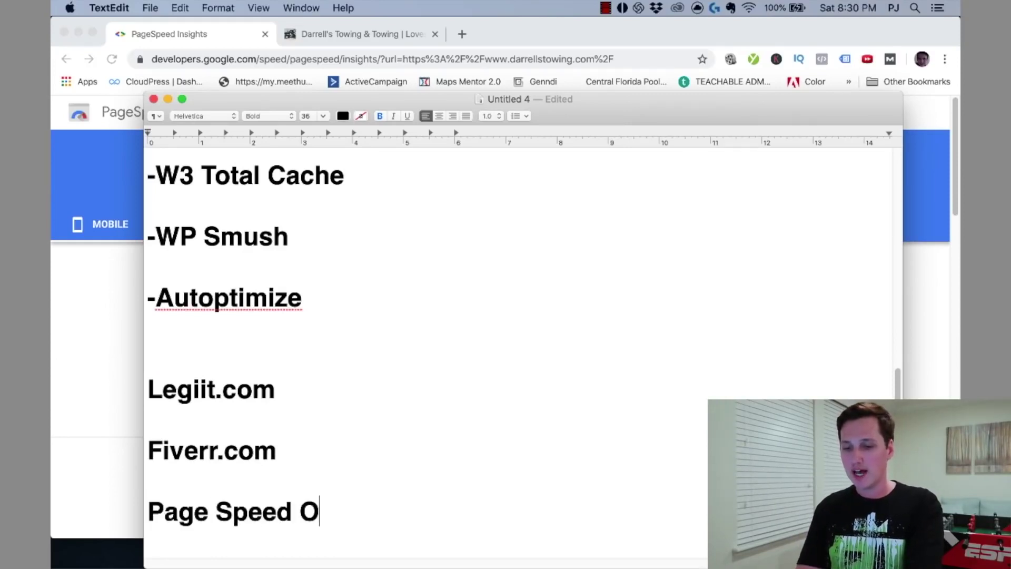
{"action": "type", "text": "ptimization"}
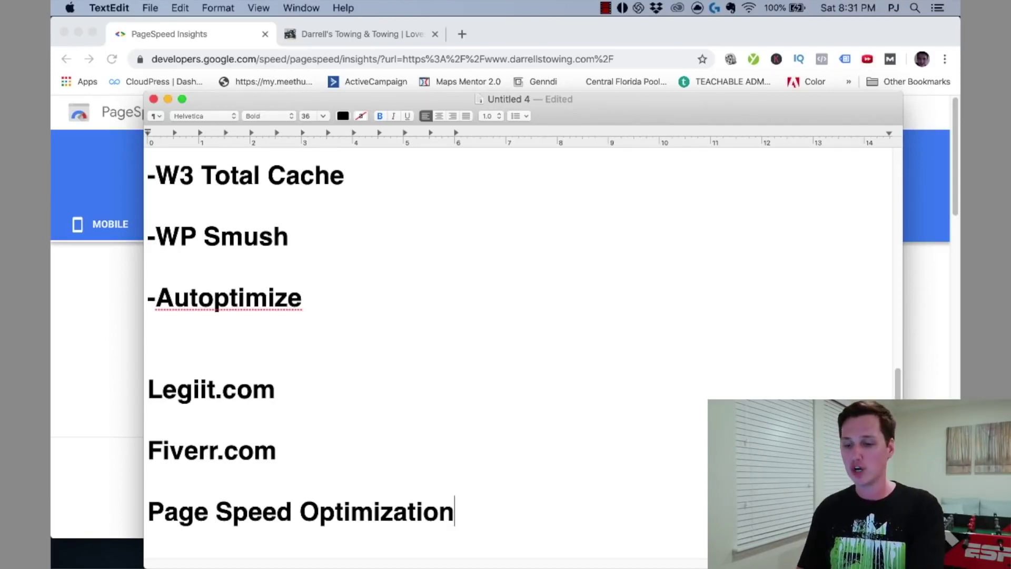
{"action": "key", "text": "Return"}
{"action": "key", "text": "Return"}
{"action": "key", "text": "Return"}
{"action": "type", "text": "$300"}
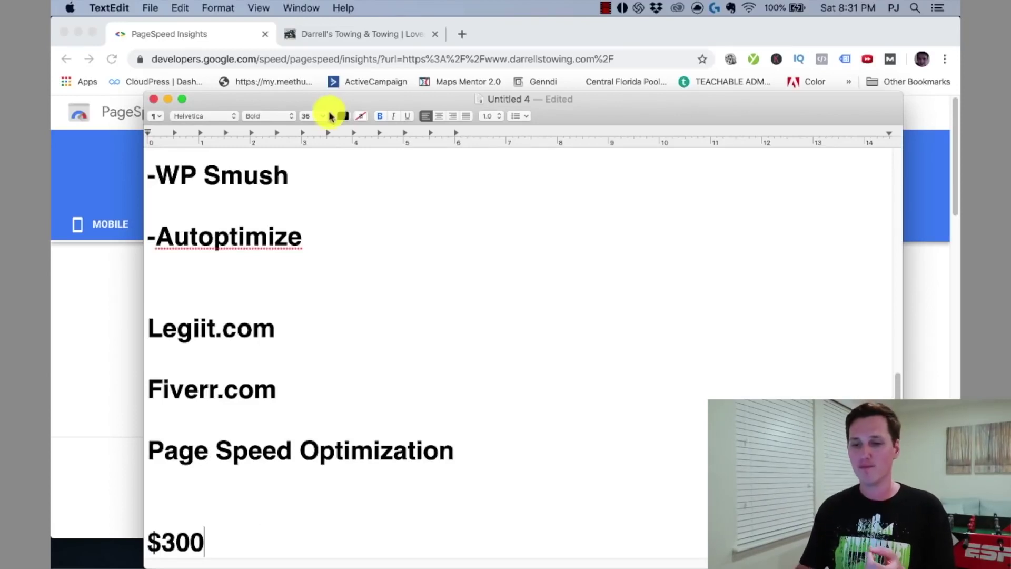
{"action": "scroll", "coordinate": [503, 295], "scroll_direction": "up", "scroll_amount": 10}
{"action": "scroll", "coordinate": [503, 302], "scroll_direction": "up", "scroll_amount": 5}
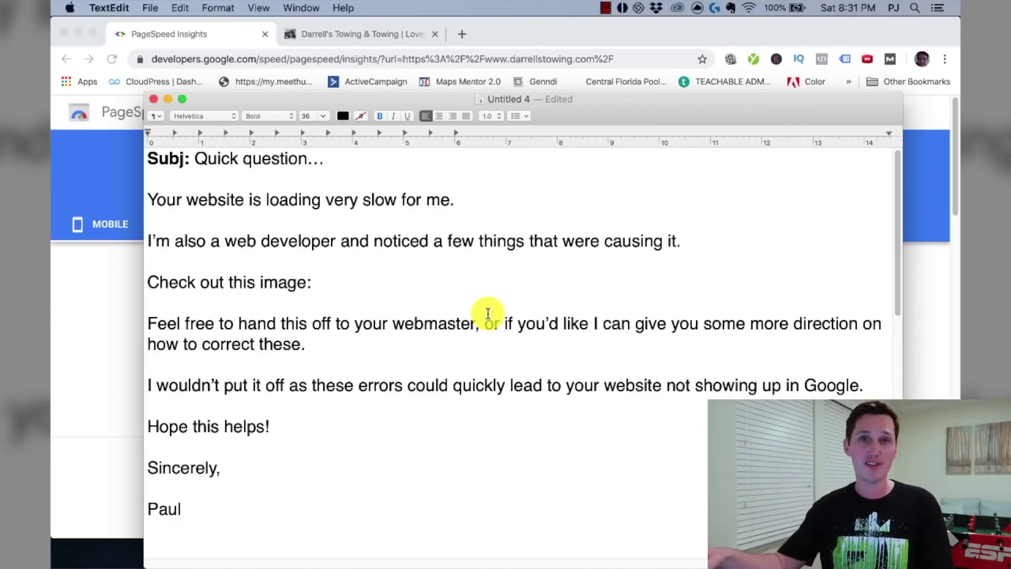
{"action": "scroll", "coordinate": [532, 344], "scroll_direction": "down", "scroll_amount": 3}
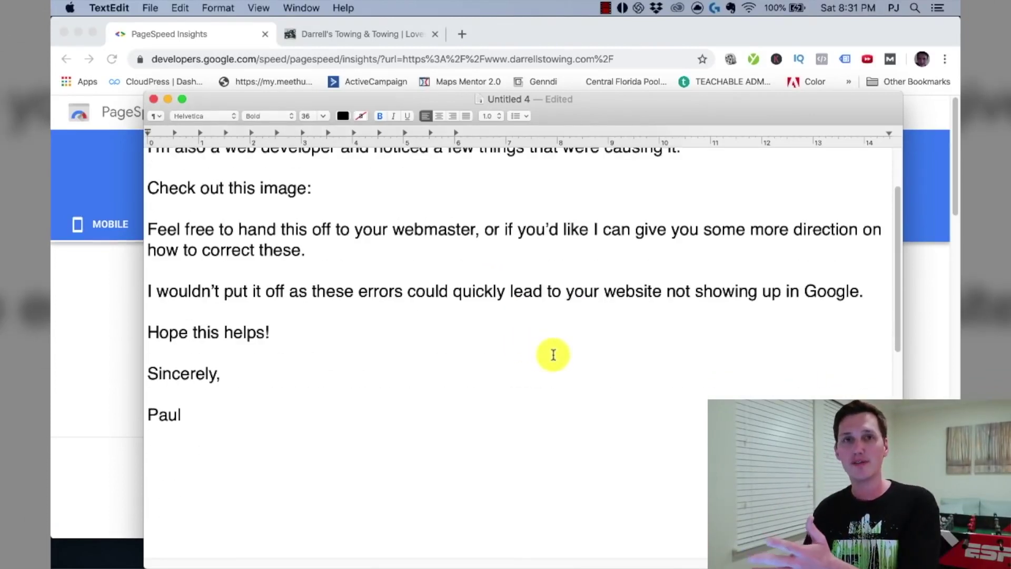
{"action": "scroll", "coordinate": [553, 354], "scroll_direction": "down", "scroll_amount": 7}
{"action": "scroll", "coordinate": [205, 393], "scroll_direction": "down", "scroll_amount": 1}
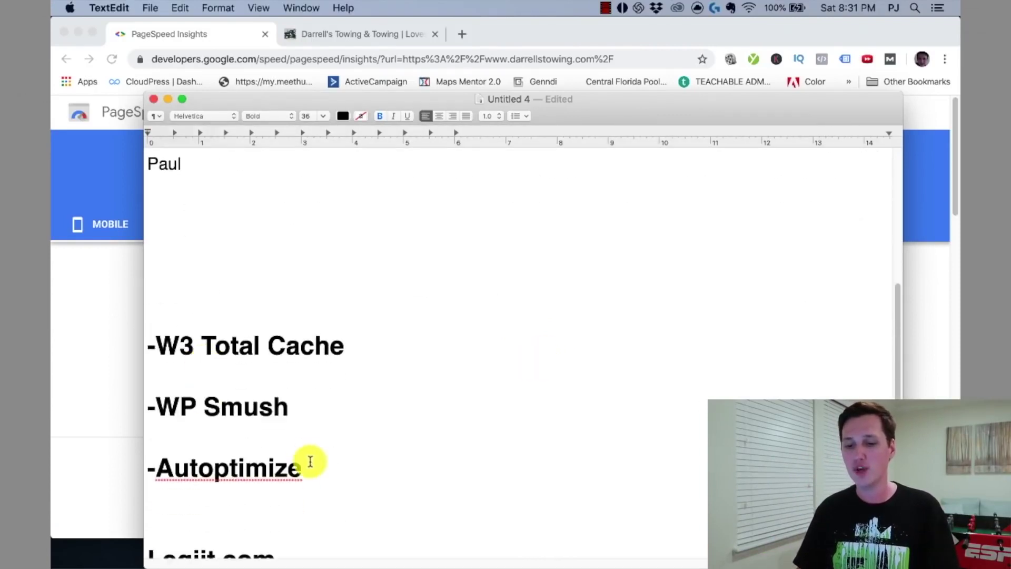
{"action": "left_click_drag", "start_coordinate": [305, 466], "coordinate": [112, 332]}
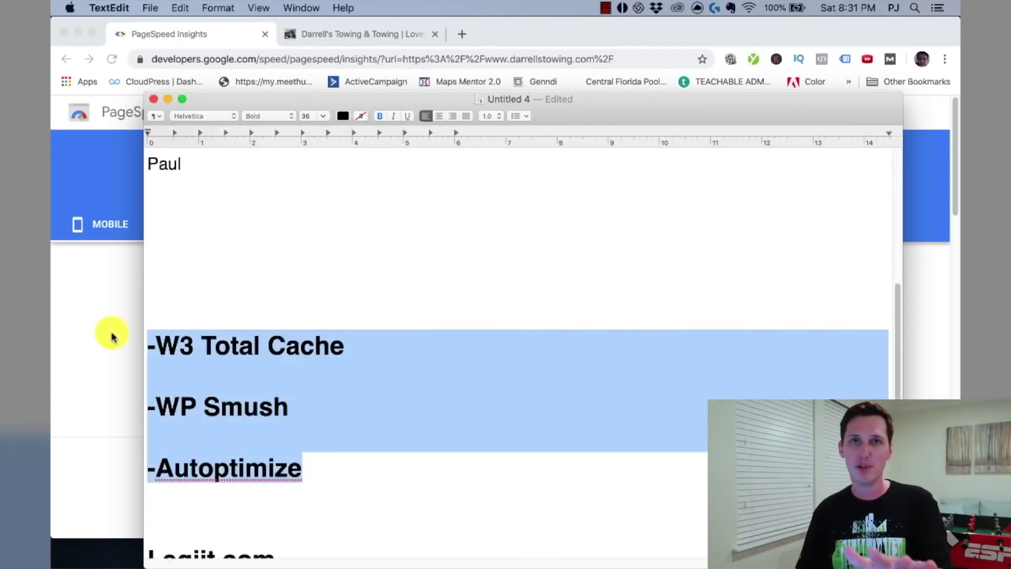